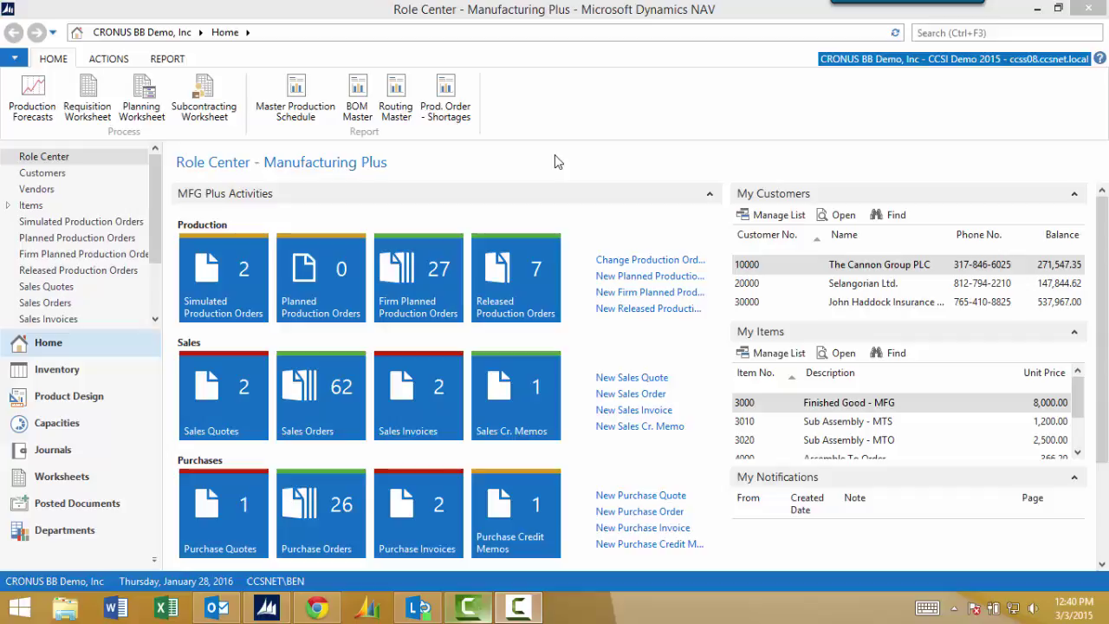
View the Items list in the Inventory area and return to the home Role Center
left_click(543, 162)
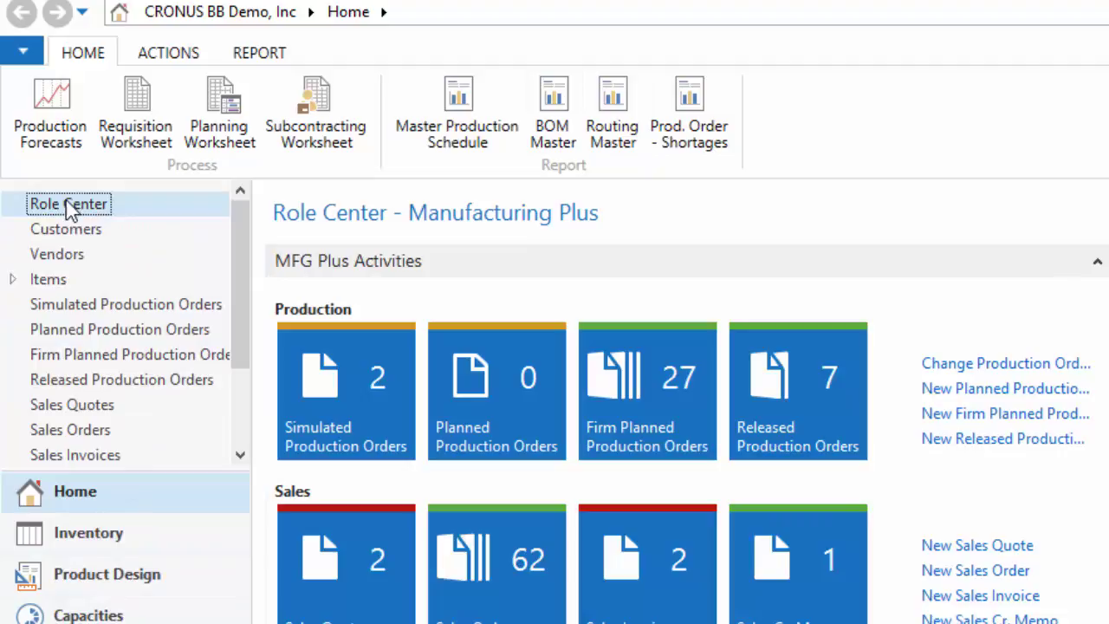
left_click(69, 536)
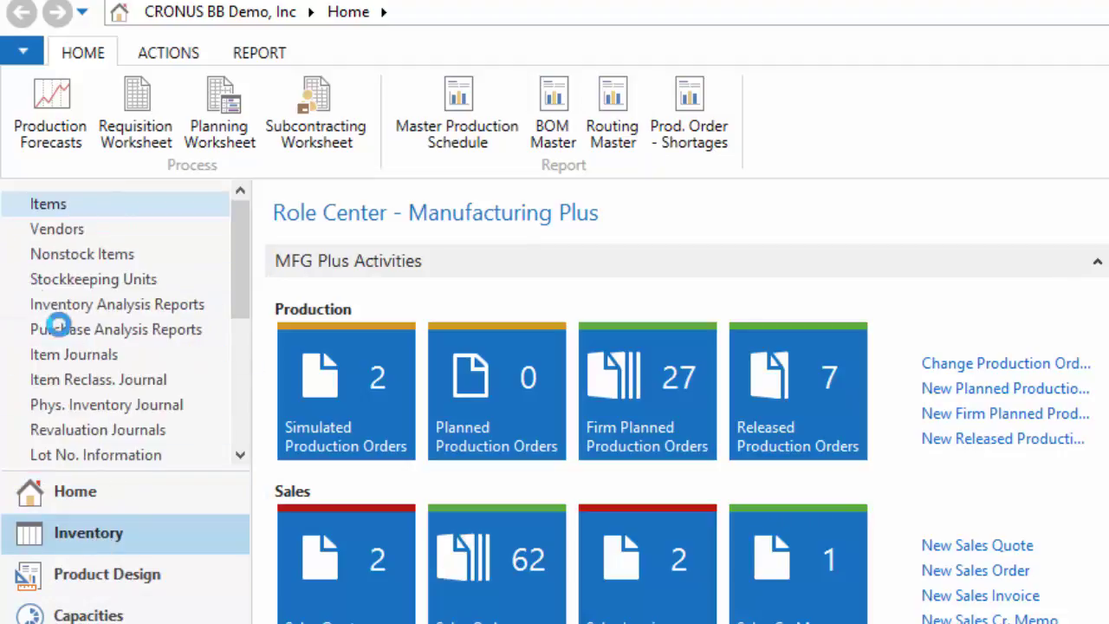
left_click(57, 207)
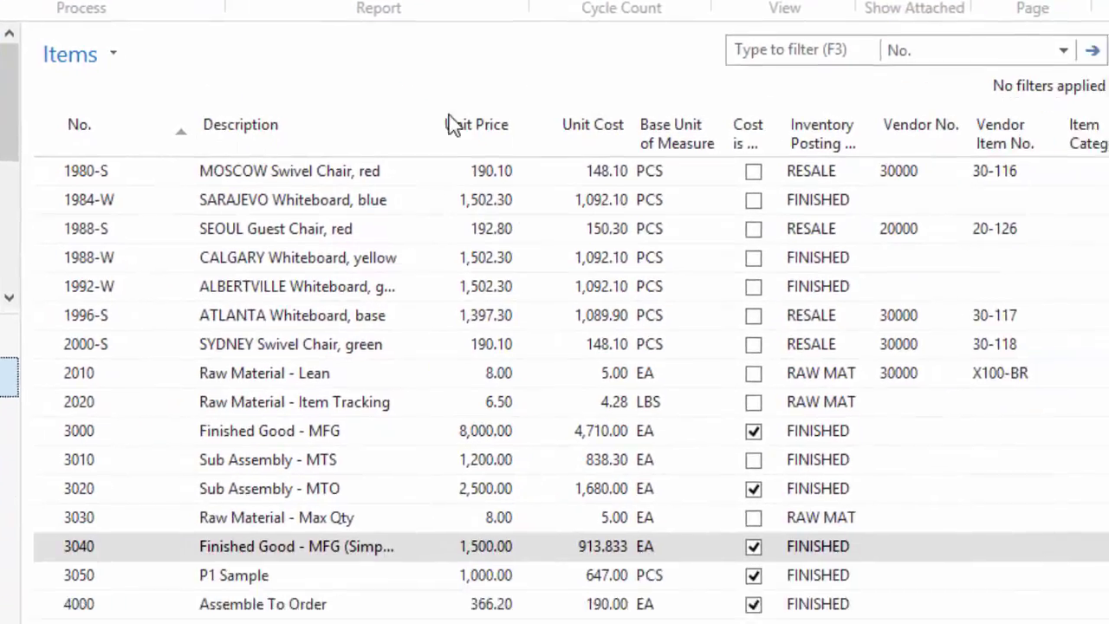
left_click(59, 317)
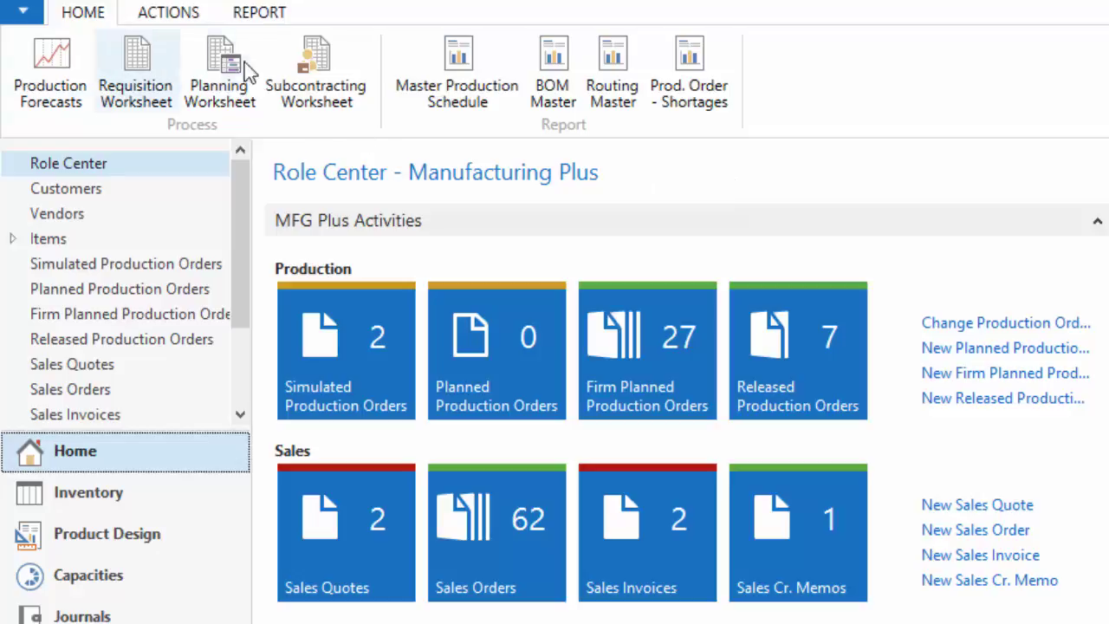
View the reports available from the Role Center and return to the home commands
left_click(256, 15)
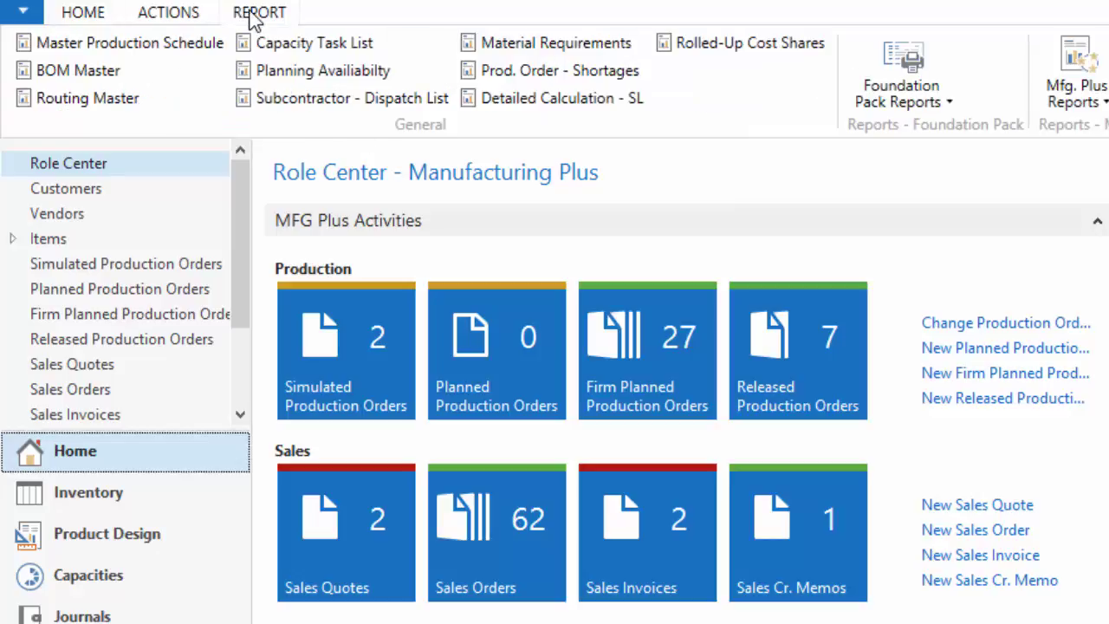
left_click(99, 13)
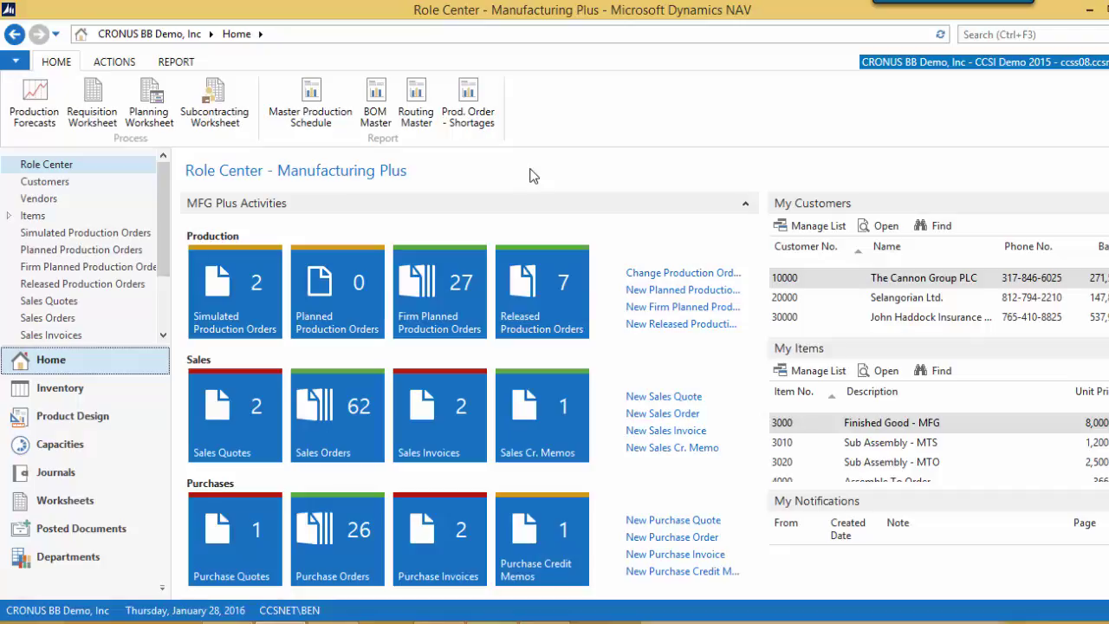
Switch from the desktop client to the web client in the browser and look over My Customers and My Items
left_click(1090, 11)
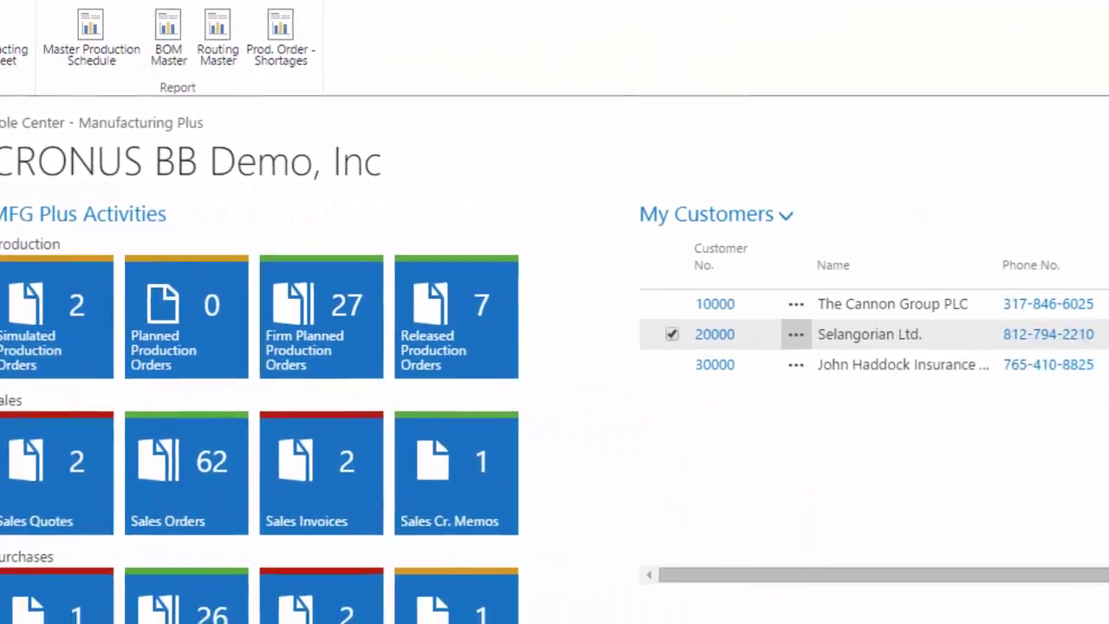
scroll(1093, 195, "down", 1)
scroll(1087, 260, "down", 4)
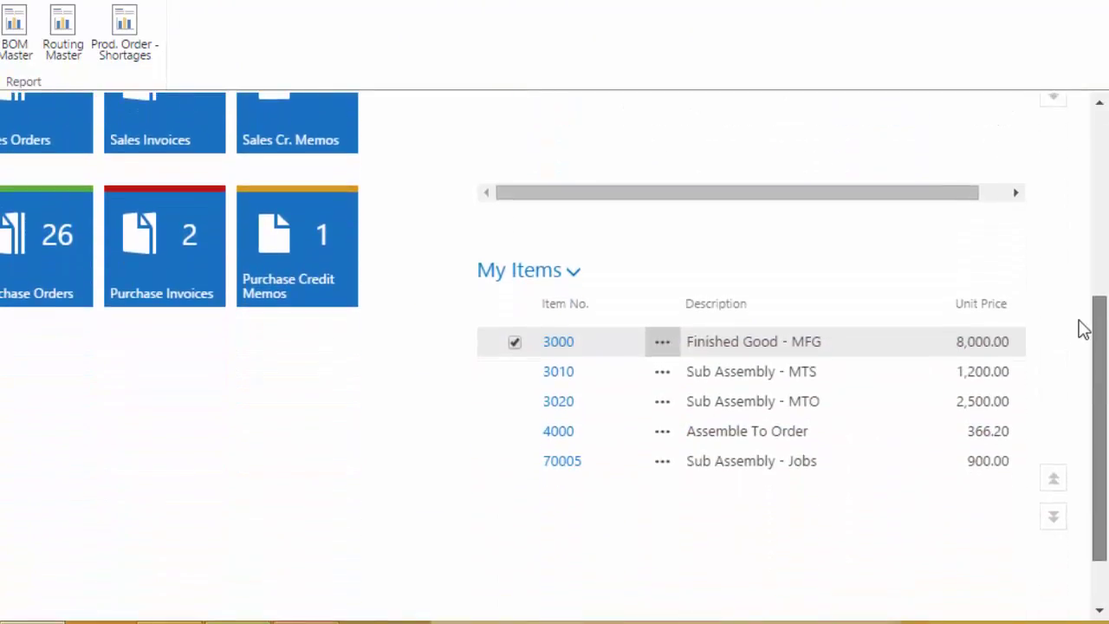
scroll(1080, 260, "up", 4)
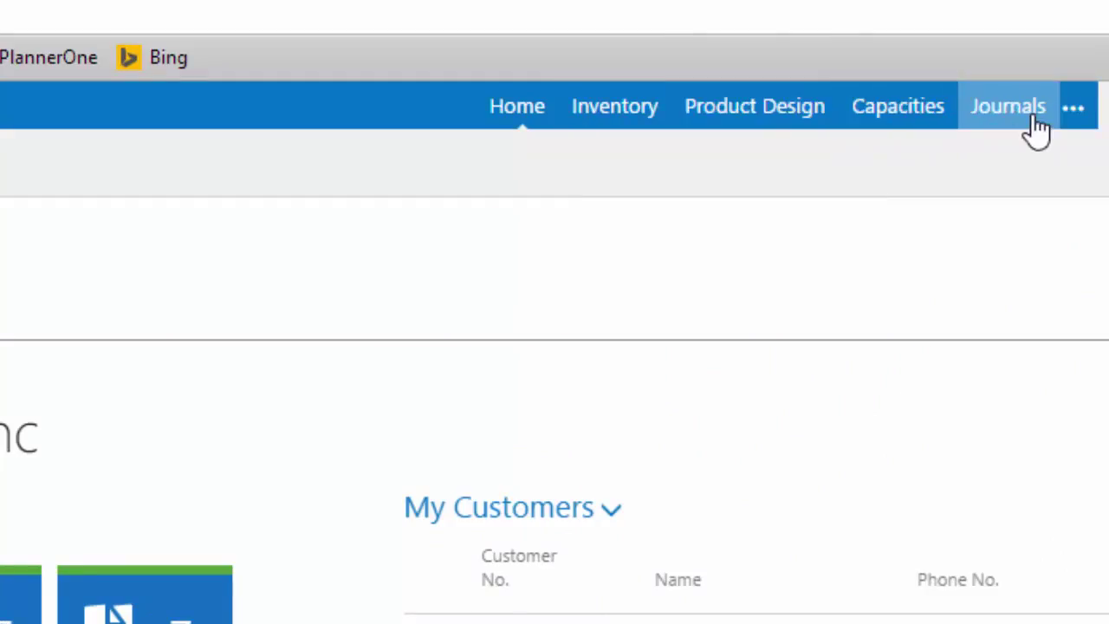
Show the additional navigation areas beyond Journals in the web client and close the list
left_click(1078, 118)
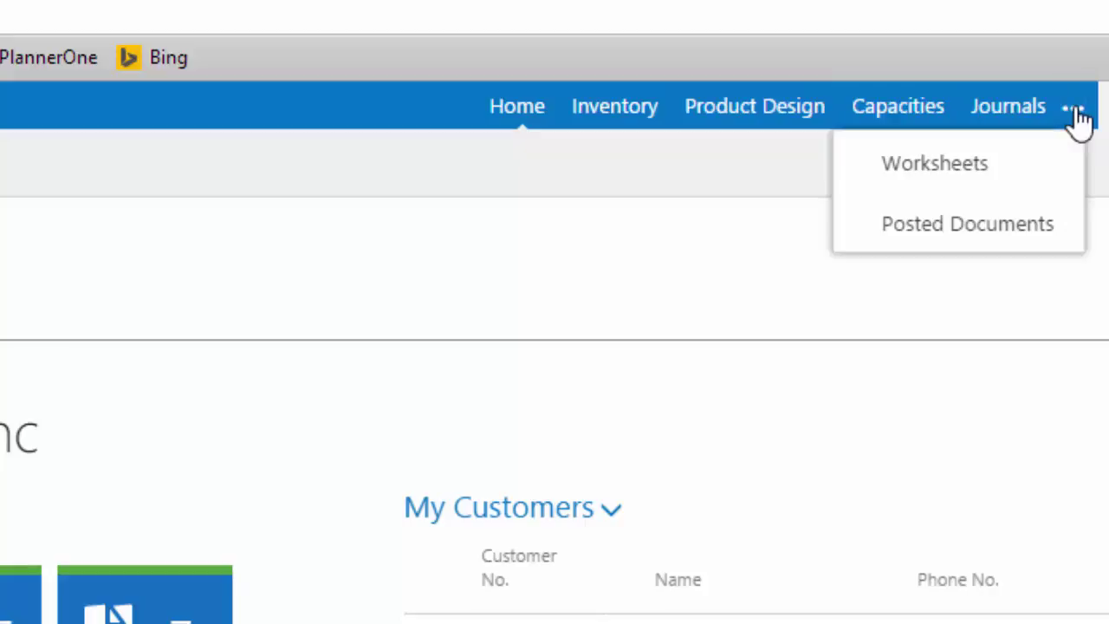
left_click(552, 217)
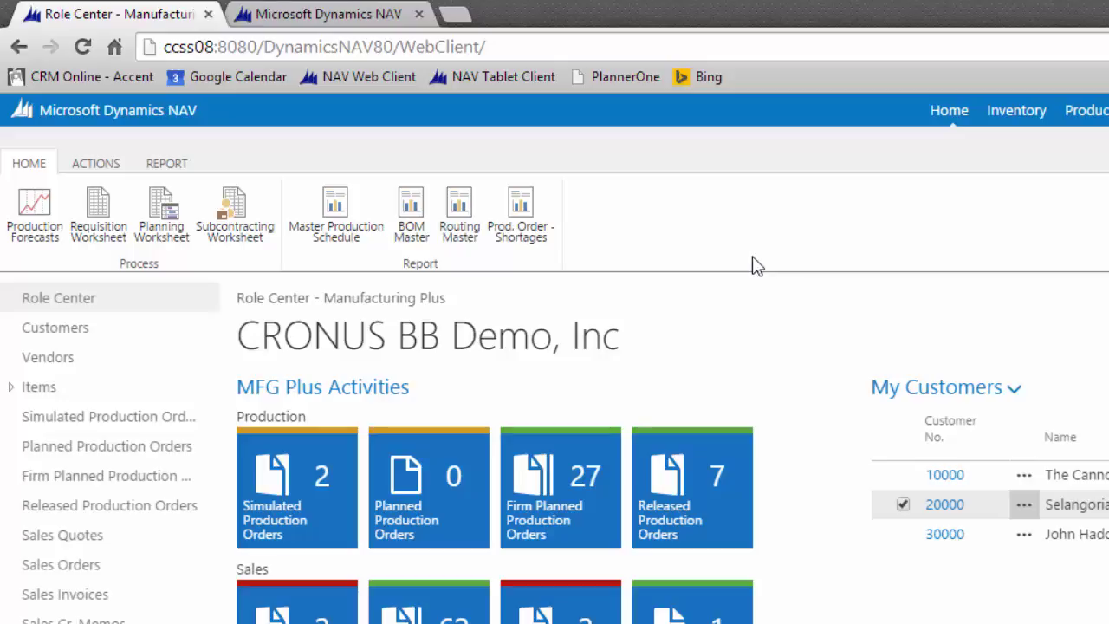
View the customer card for Spotsmeyer's Furnishings from the Customers list and return to the Role Center
left_click(45, 336)
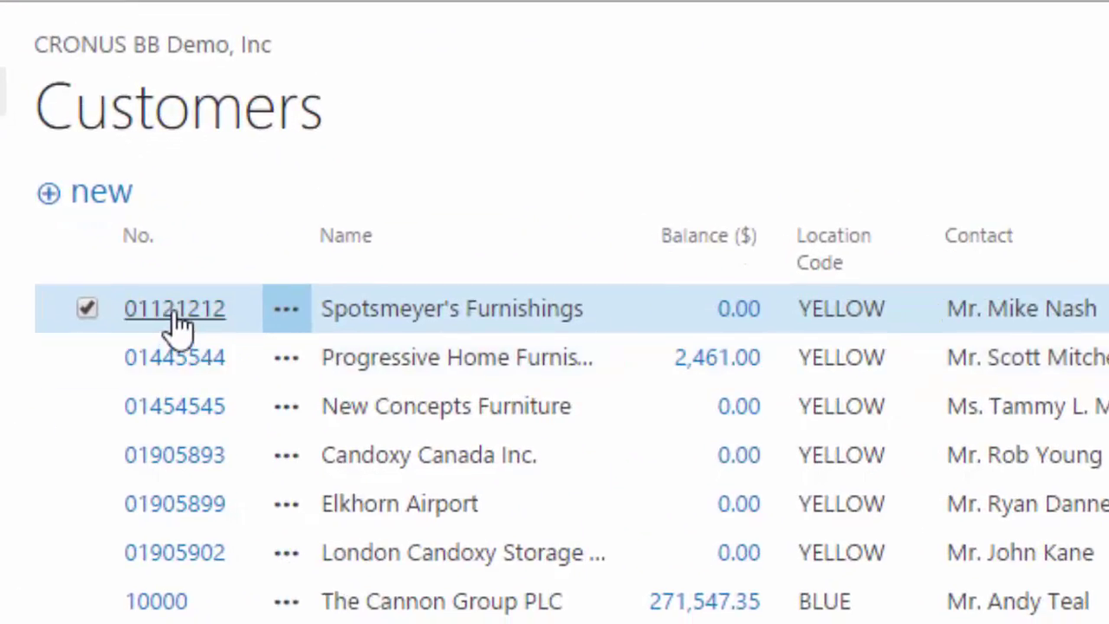
left_click(265, 409)
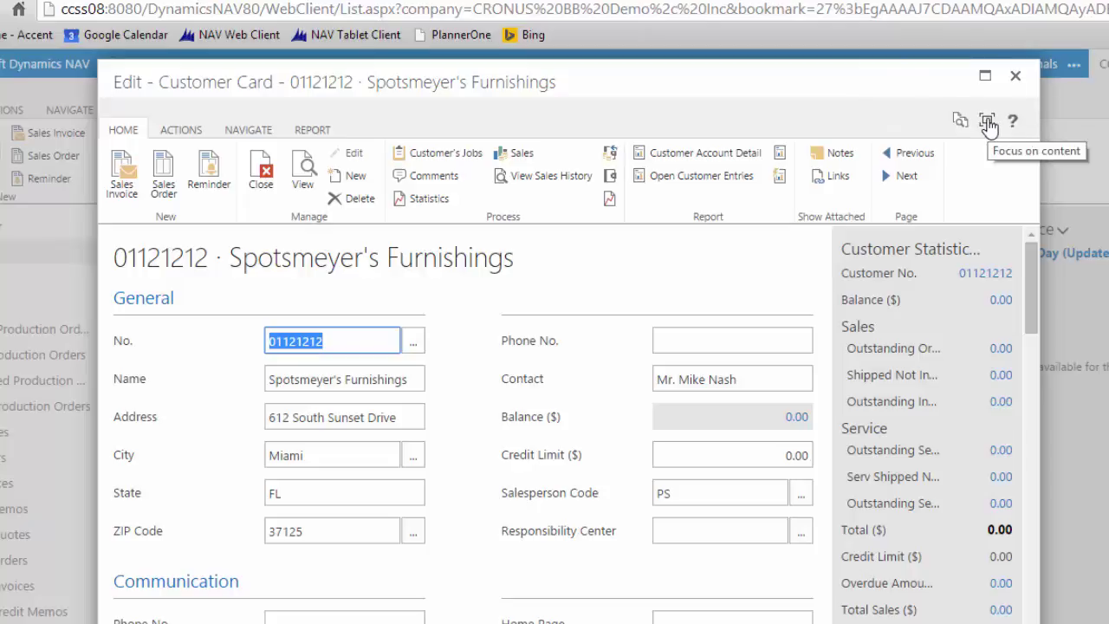
left_click(1018, 79)
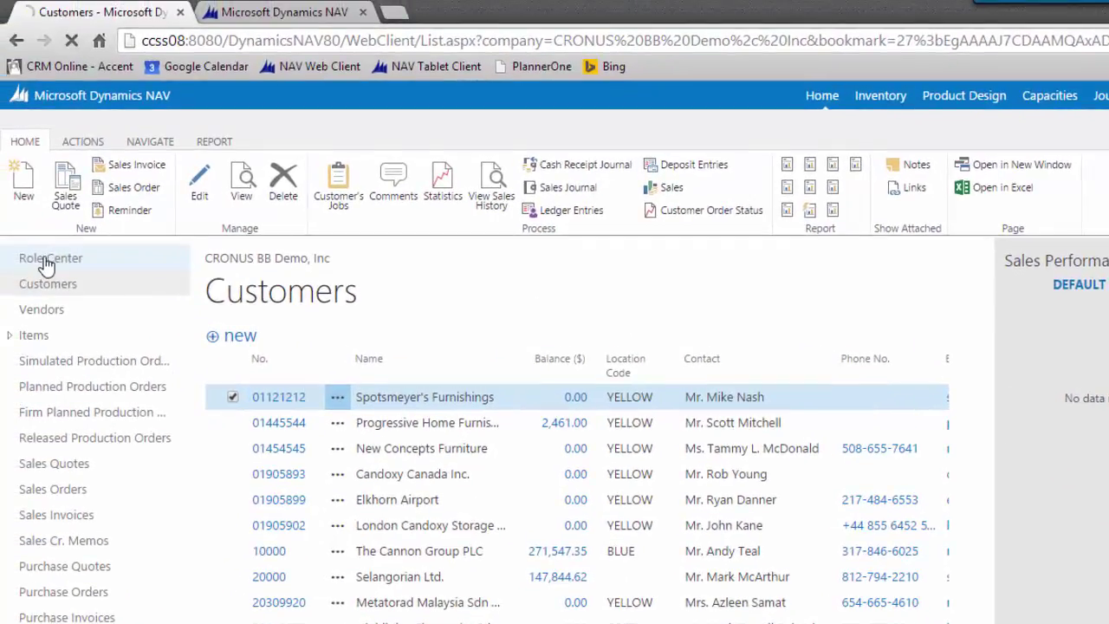
left_click(29, 256)
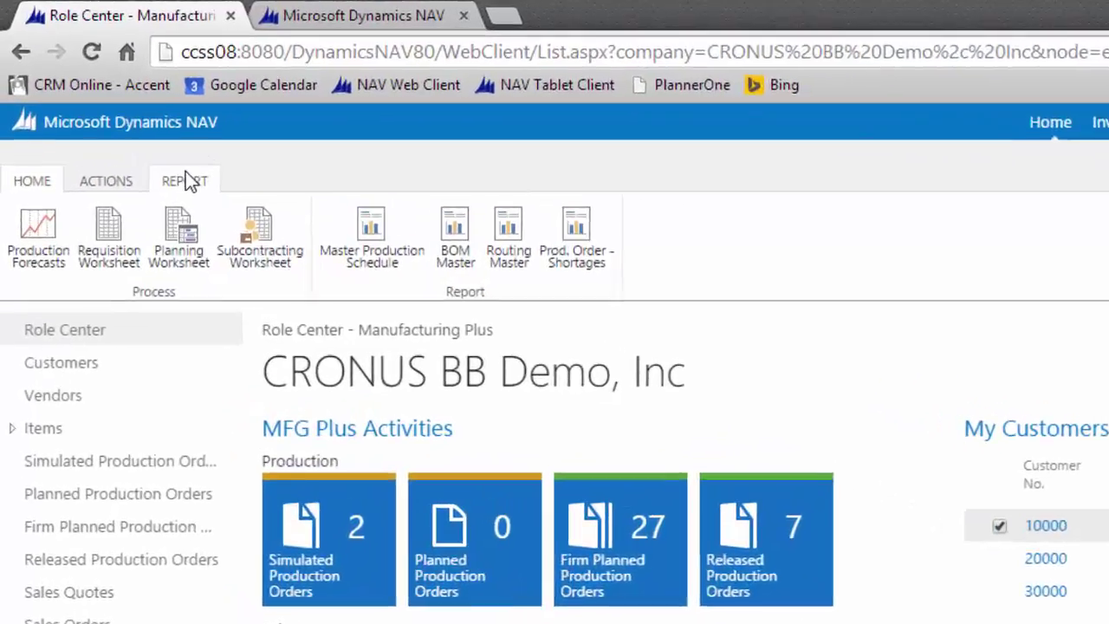
View the web client's Role Center reports and return to the home commands
left_click(143, 140)
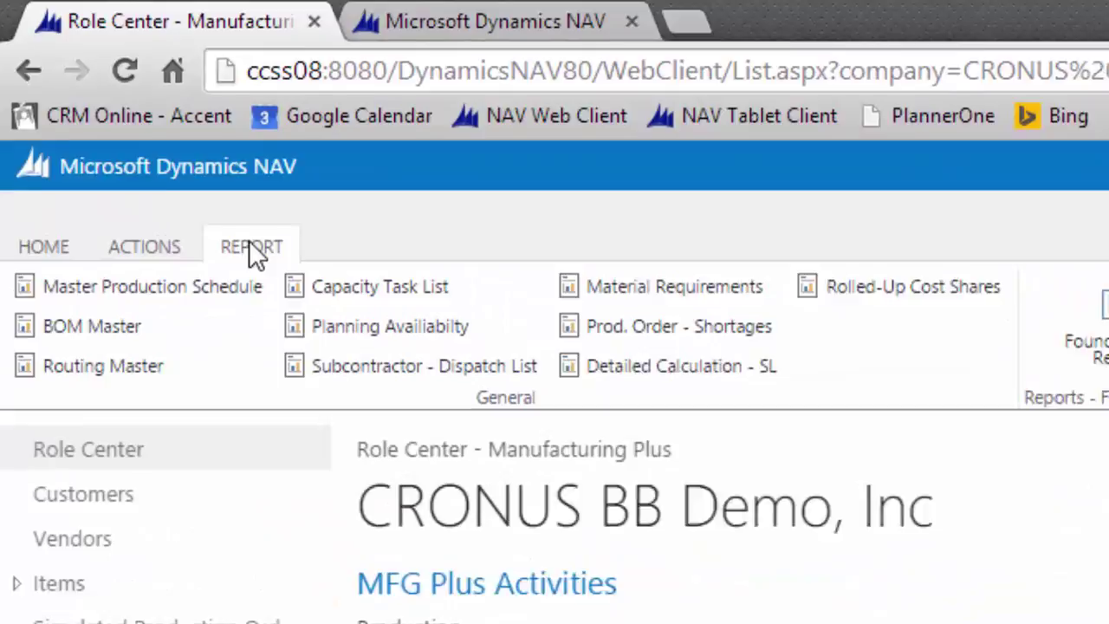
left_click(52, 245)
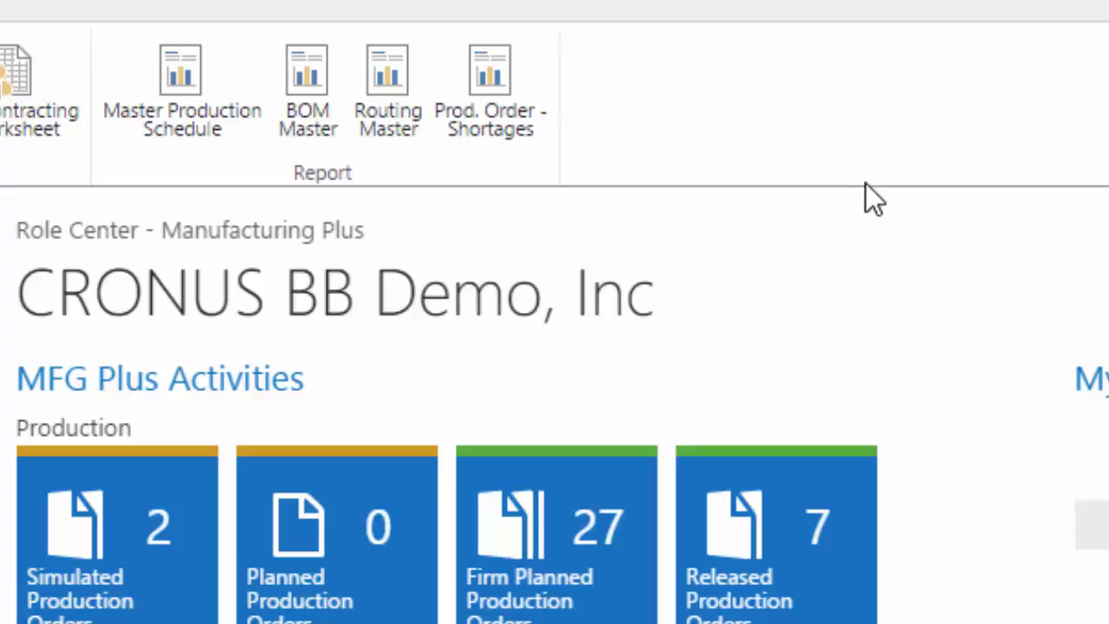
Open the BOM Master report request, examine the file types it can be sent to, and cancel
left_click(295, 79)
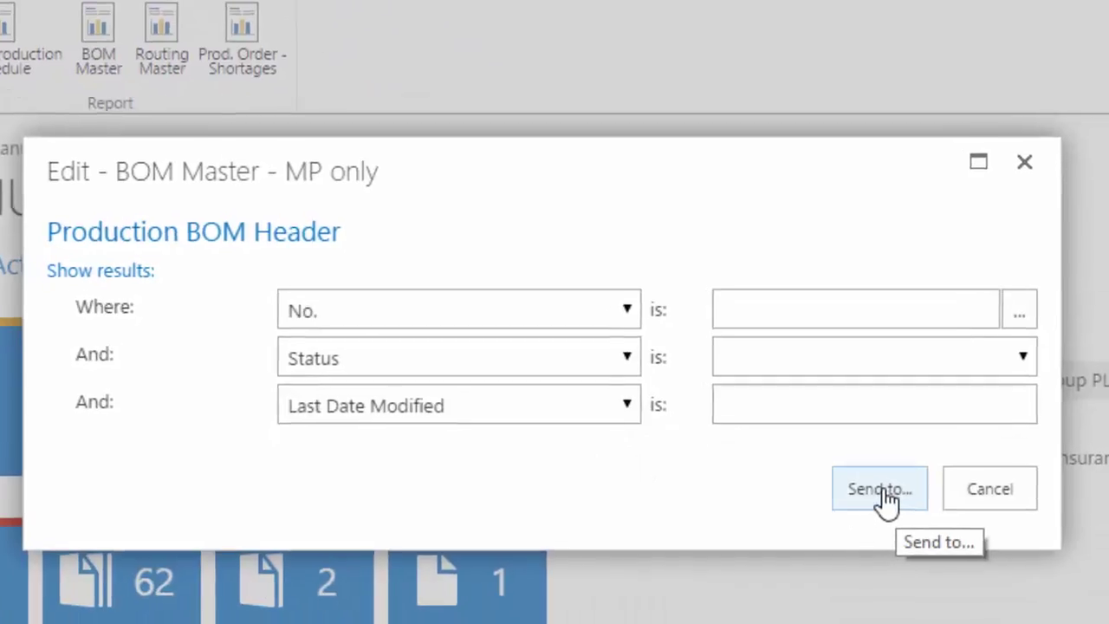
left_click(939, 491)
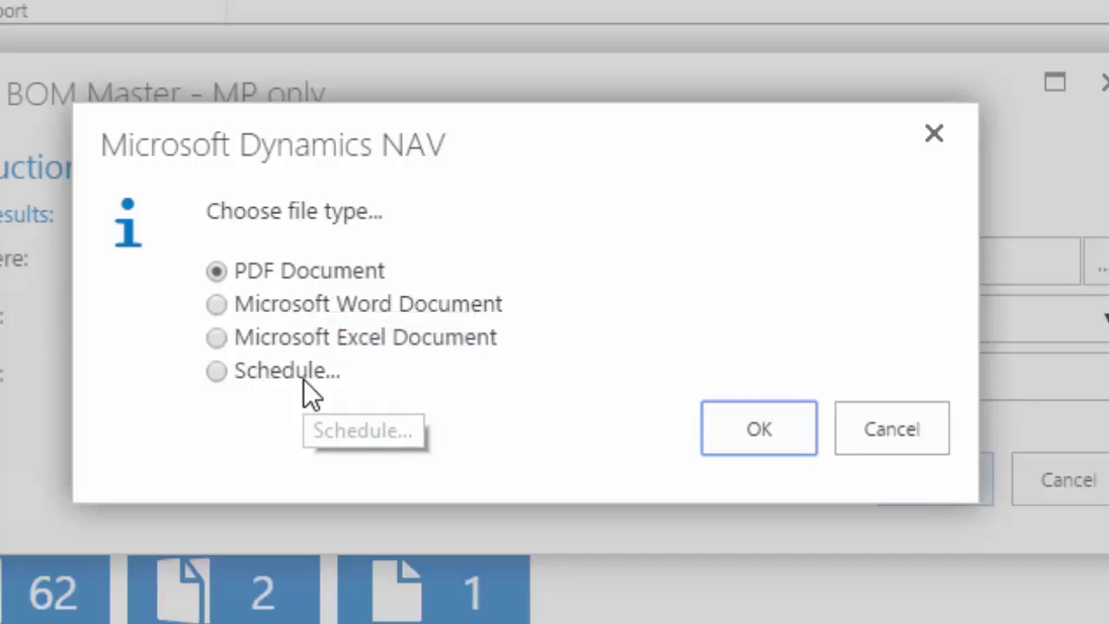
left_click(893, 430)
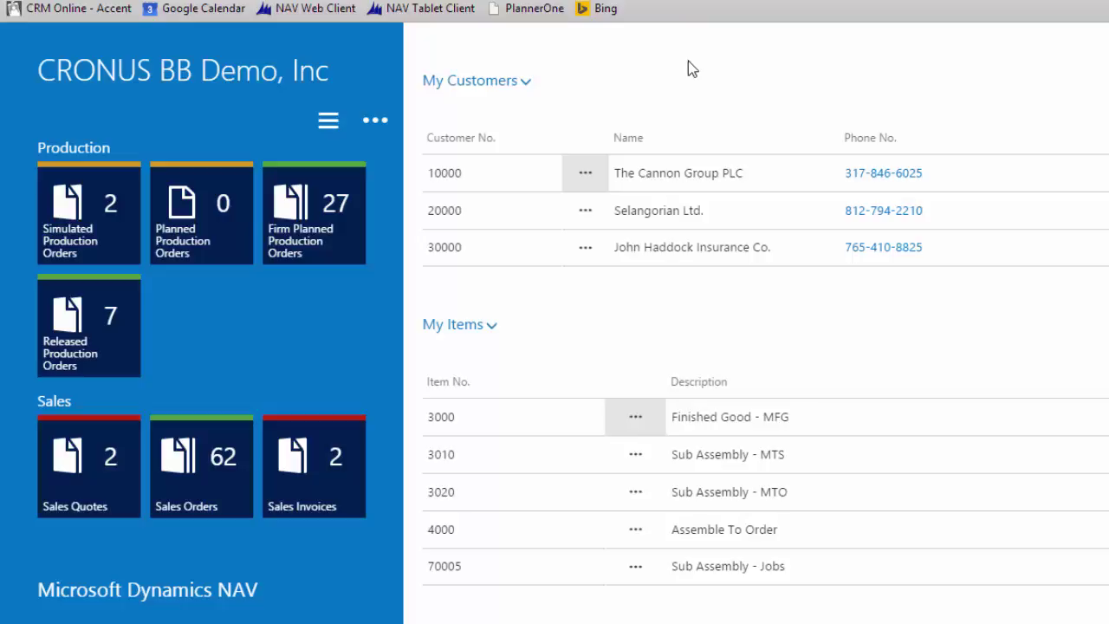
Open the card for The Cannon Group PLC in the tablet client, view the ledger entries behind its balance, and return to the card
scroll(692, 69, "down", 1)
scroll(765, 344, "down", 1)
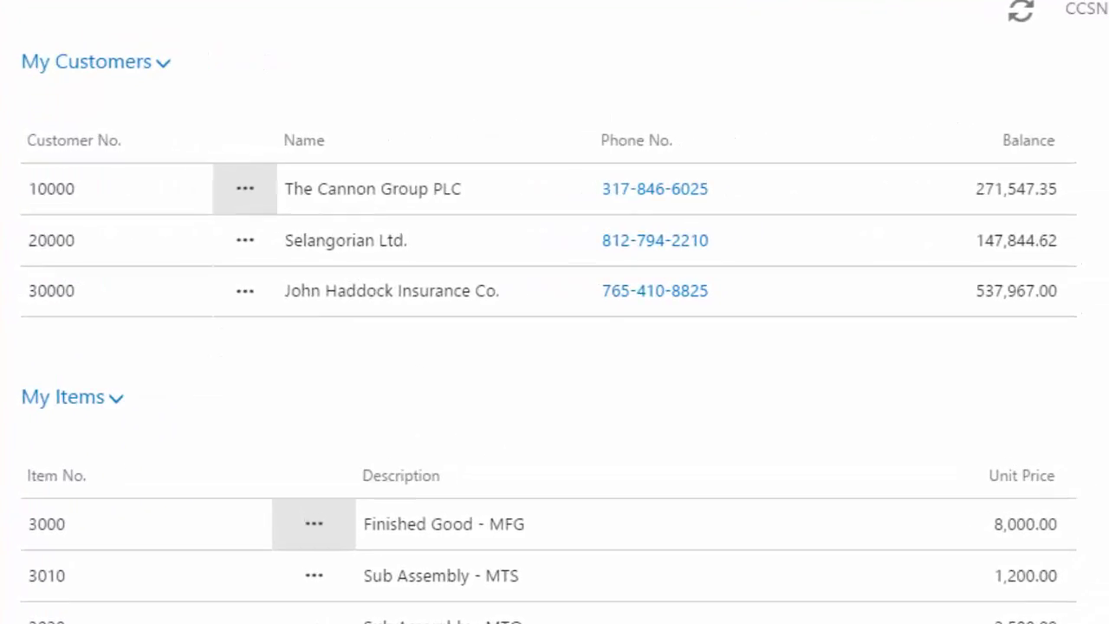
key("Return")
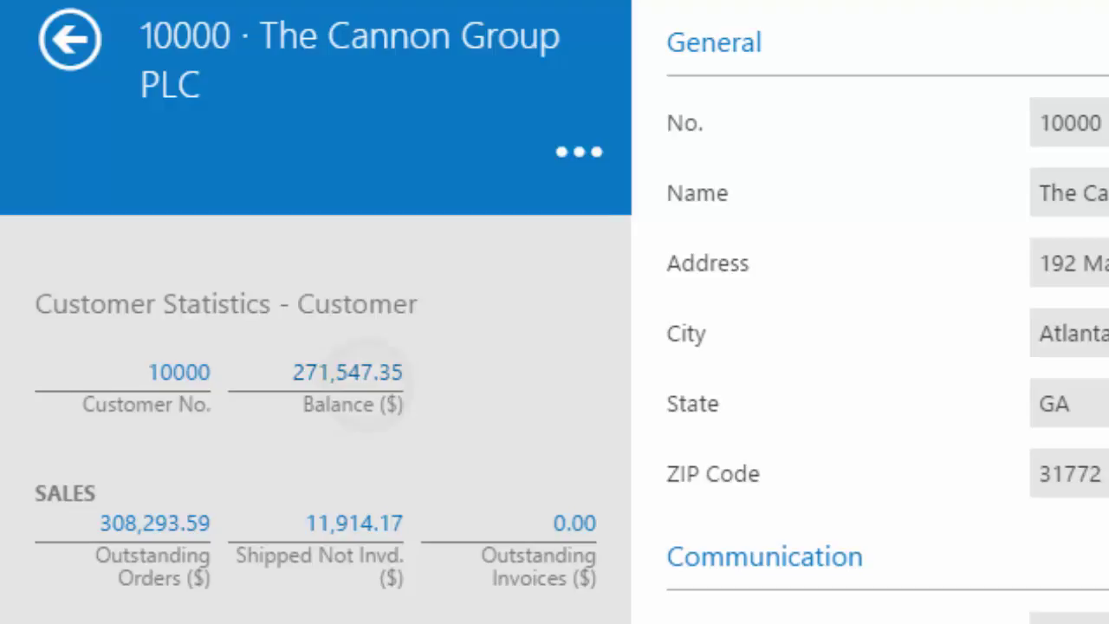
left_click(351, 374)
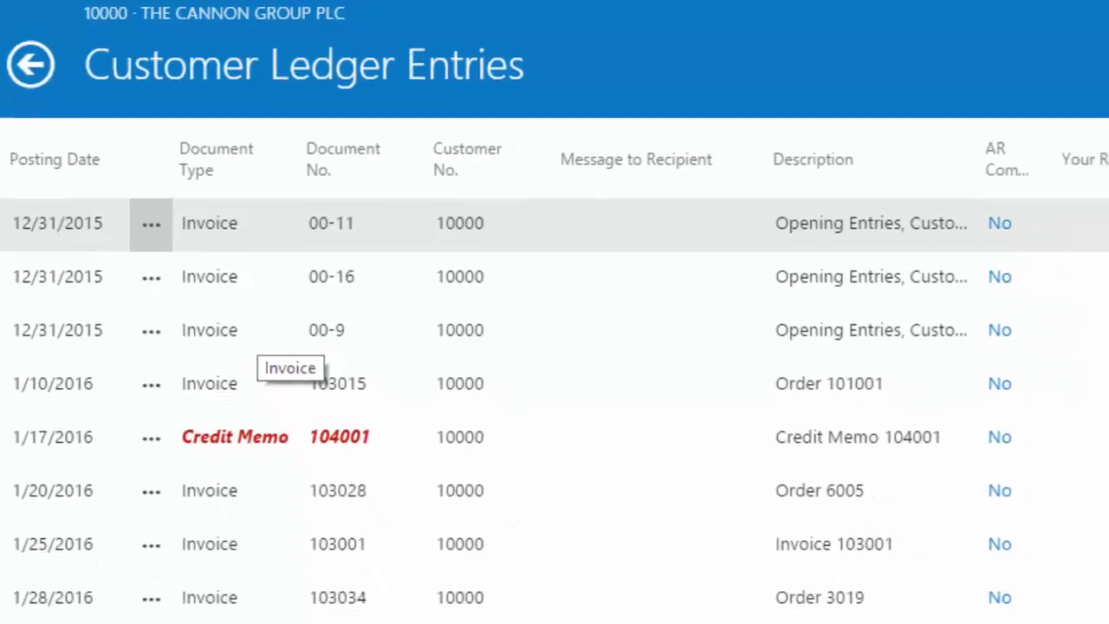
key("Escape")
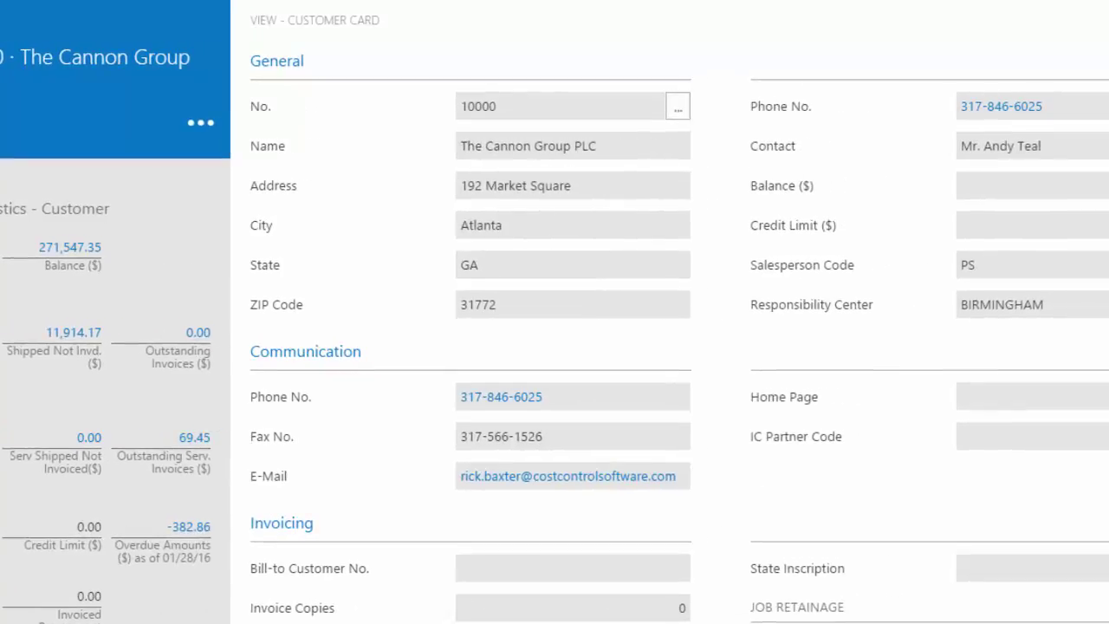
Open the customer card's Name field for editing, dismiss the on-screen keyboard, and return the card to view mode
left_click(577, 145)
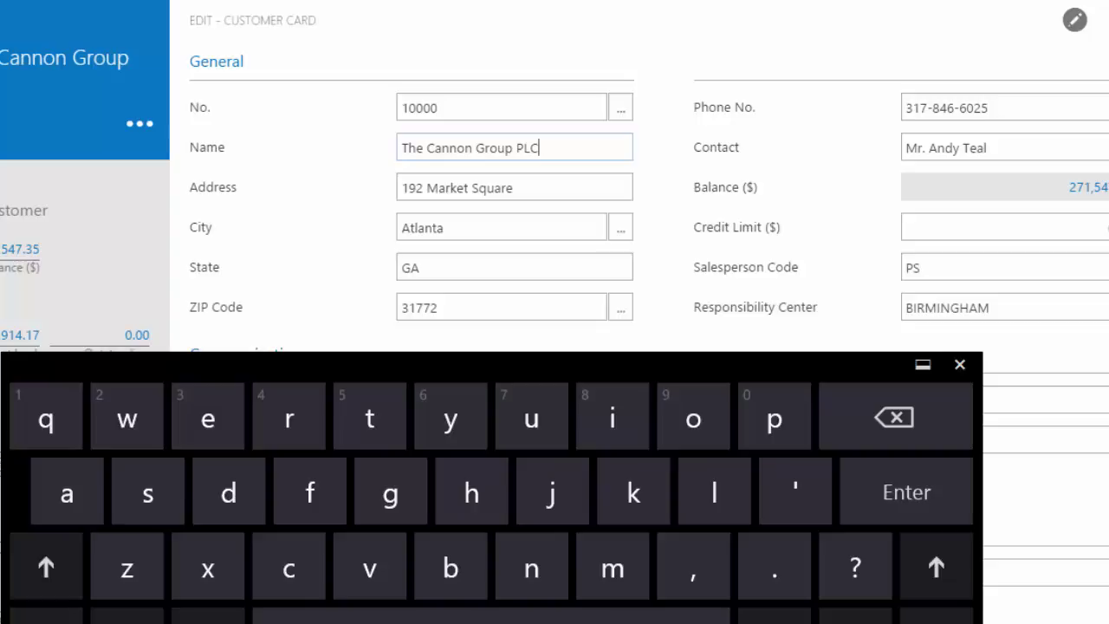
left_click(959, 364)
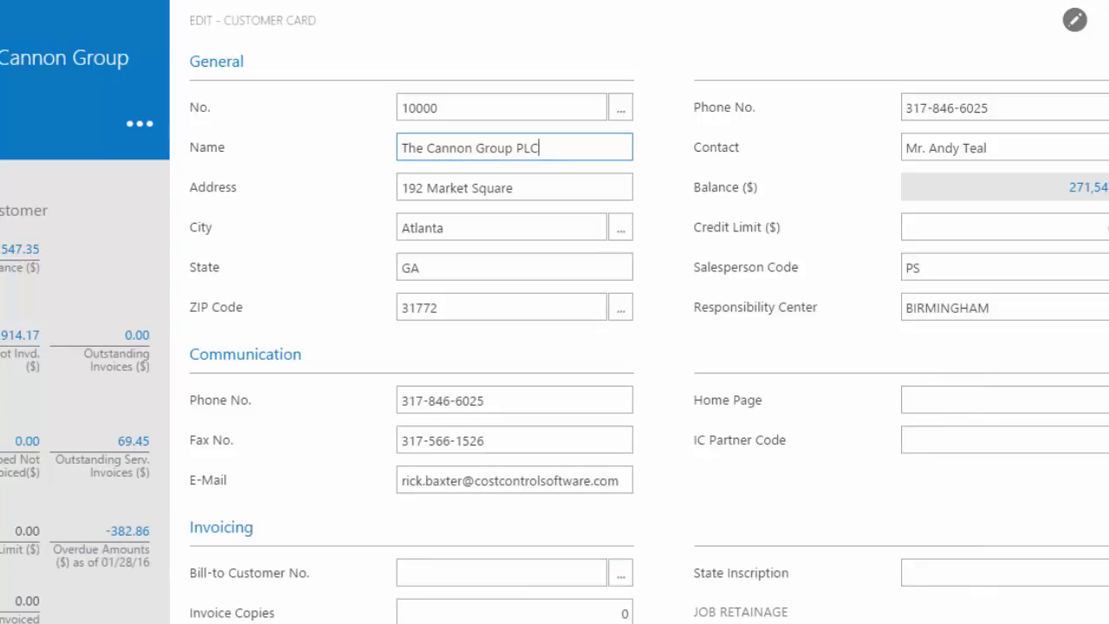
left_click(1074, 19)
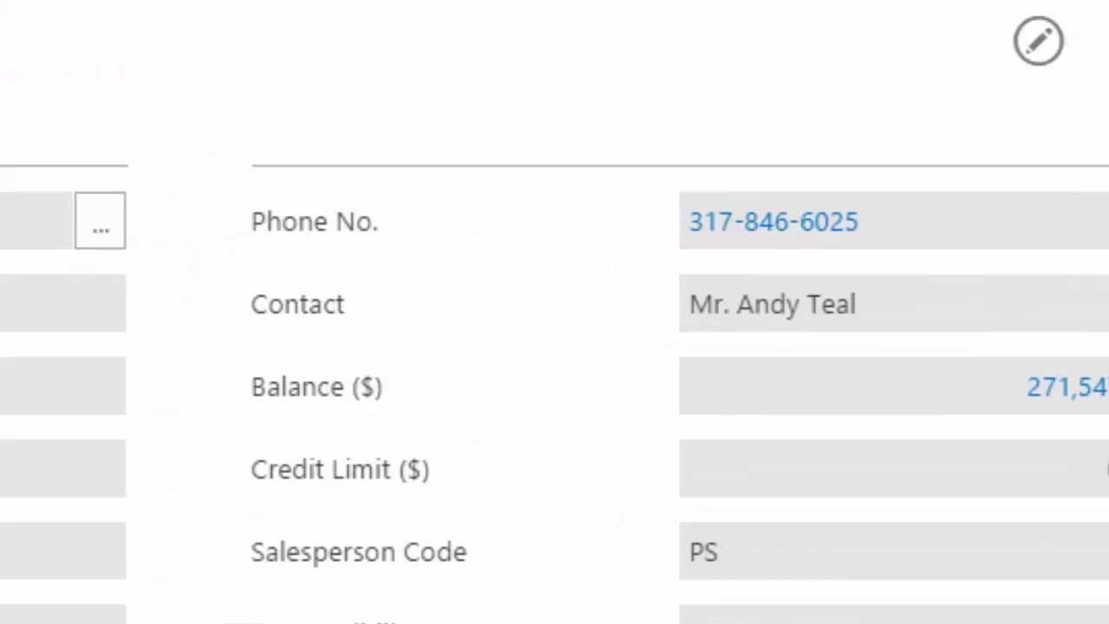
left_click(1039, 41)
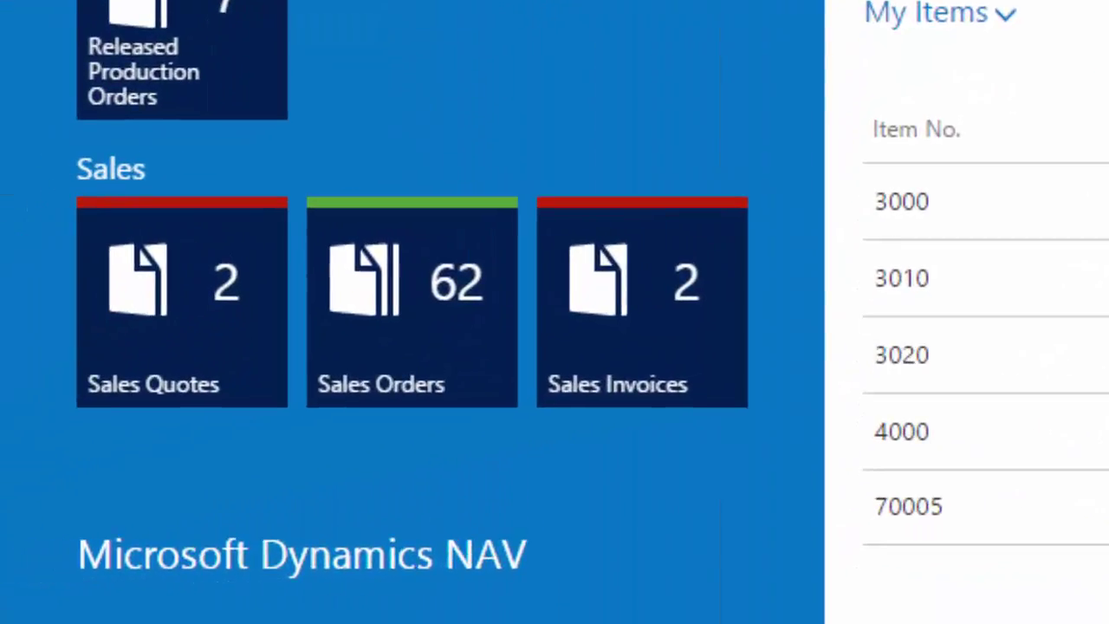
Open the Sales Orders list from the home page, browse its orders, and leave the list
left_click(392, 303)
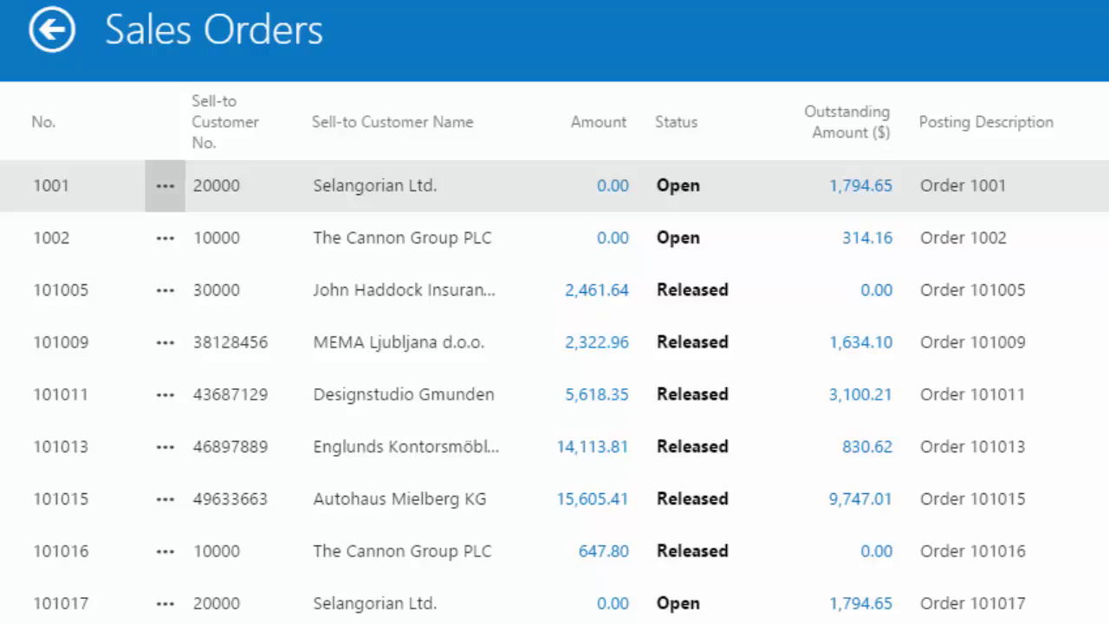
scroll(555, 387, "down", 3)
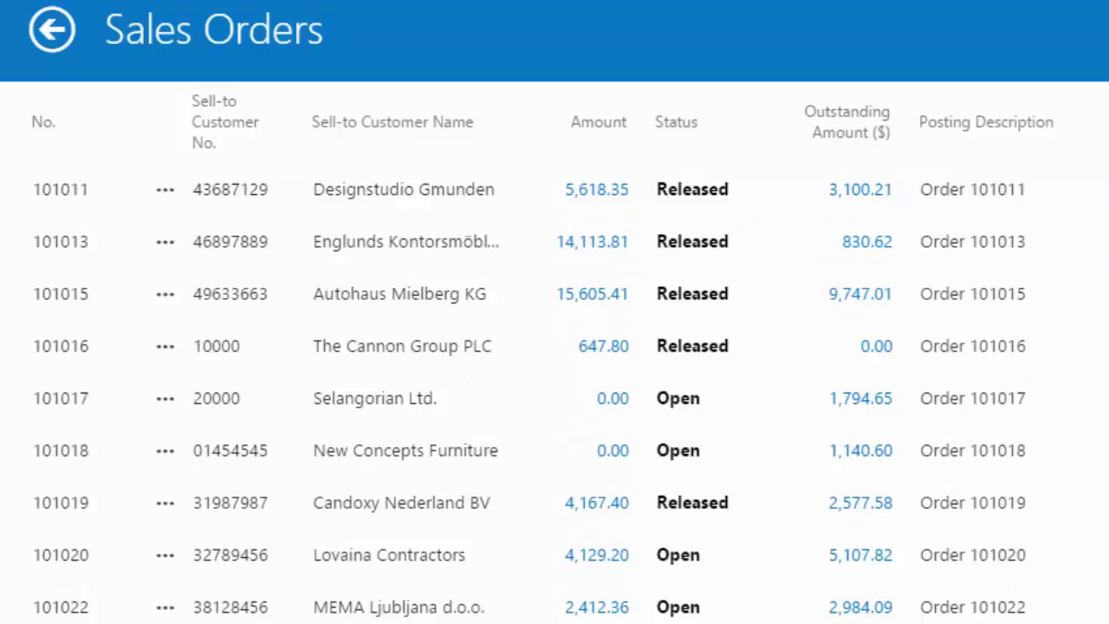
scroll(555, 386, "up", 3)
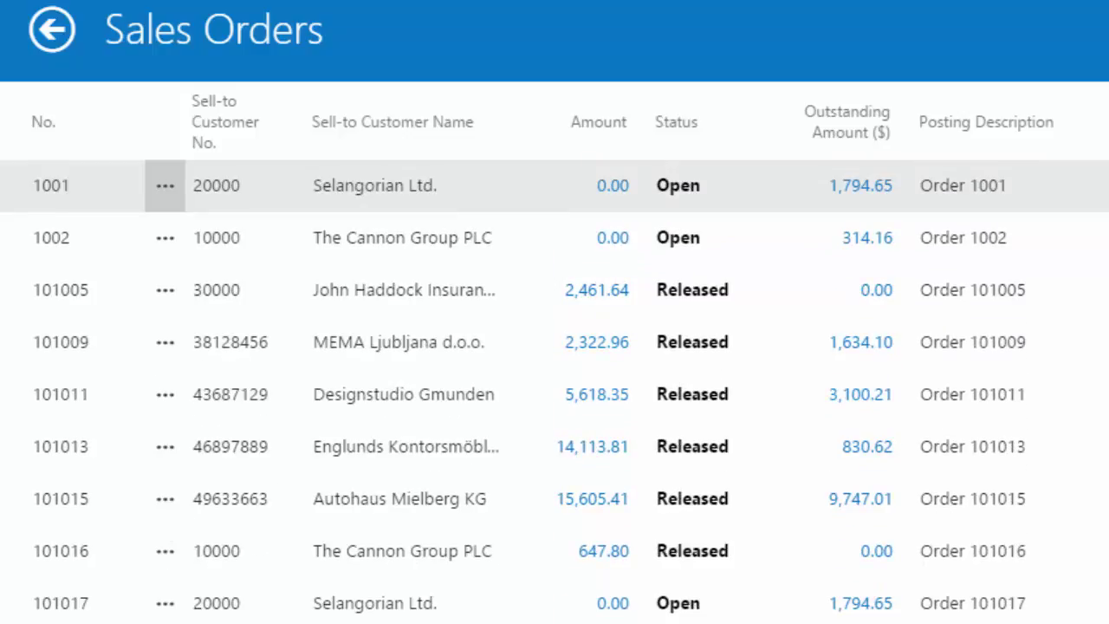
key("Escape")
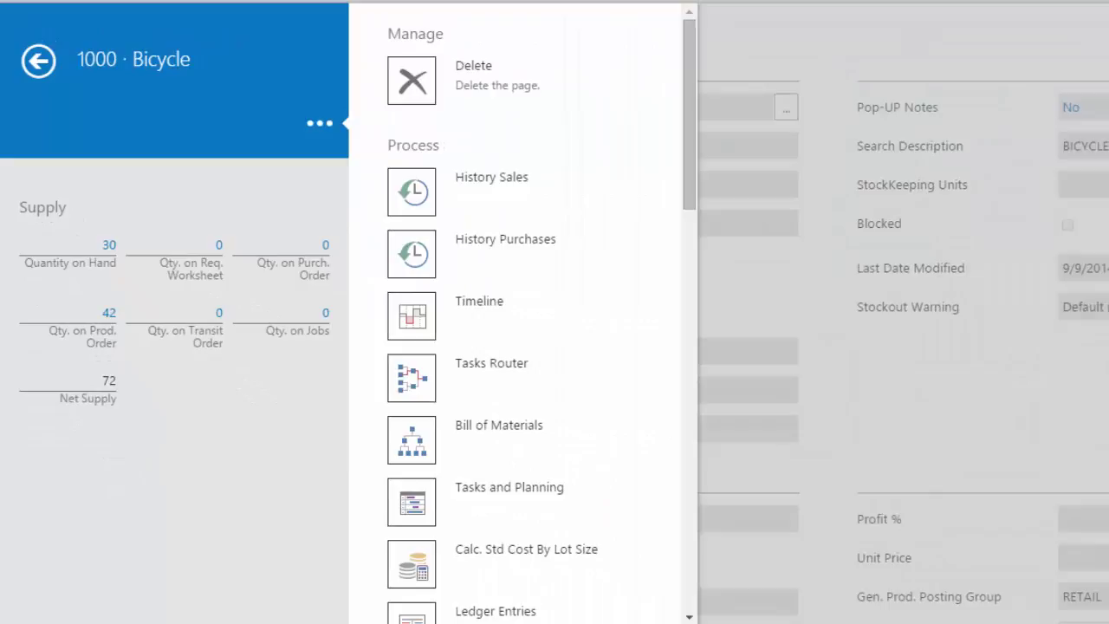
Close the Bicycle item's action list and card to return to the home page, and open the Items list
left_click(38, 59)
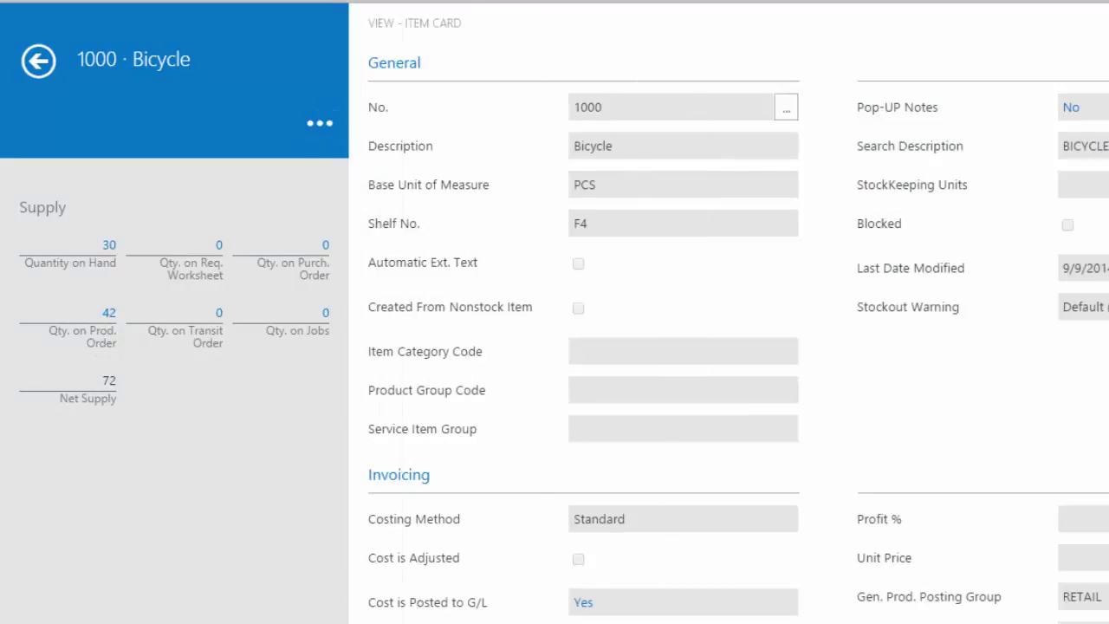
left_click(38, 60)
right_click(495, 317)
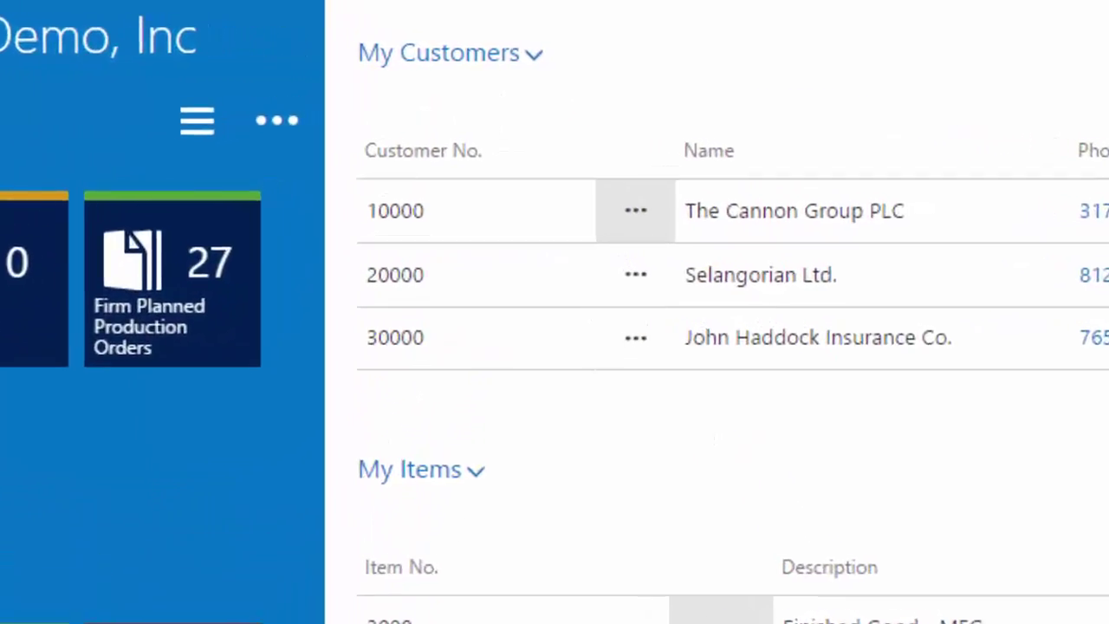
left_click(338, 104)
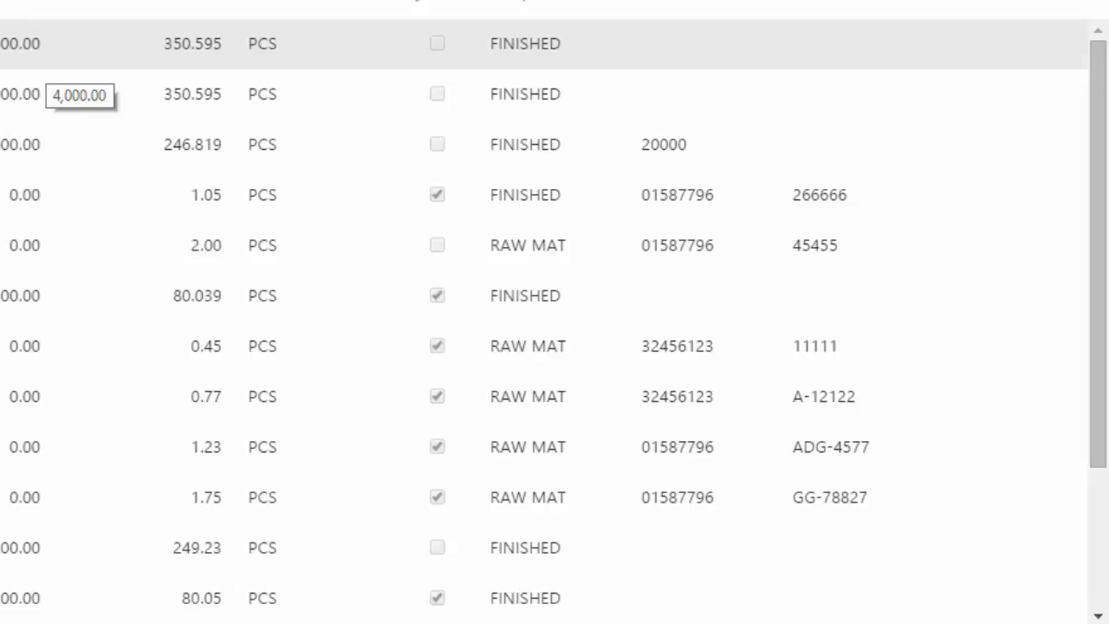
Examine the Items list from its first to its last record, comparing the item categories and vendor details, and return to its start
scroll(544, 320, "down", 2)
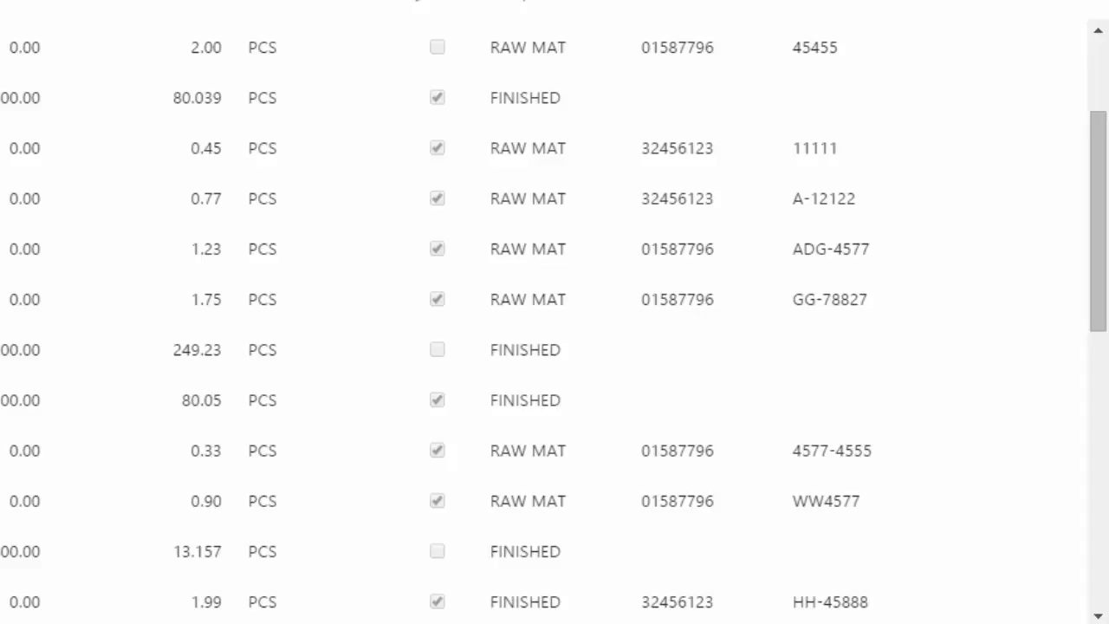
scroll(555, 312, "down", 6)
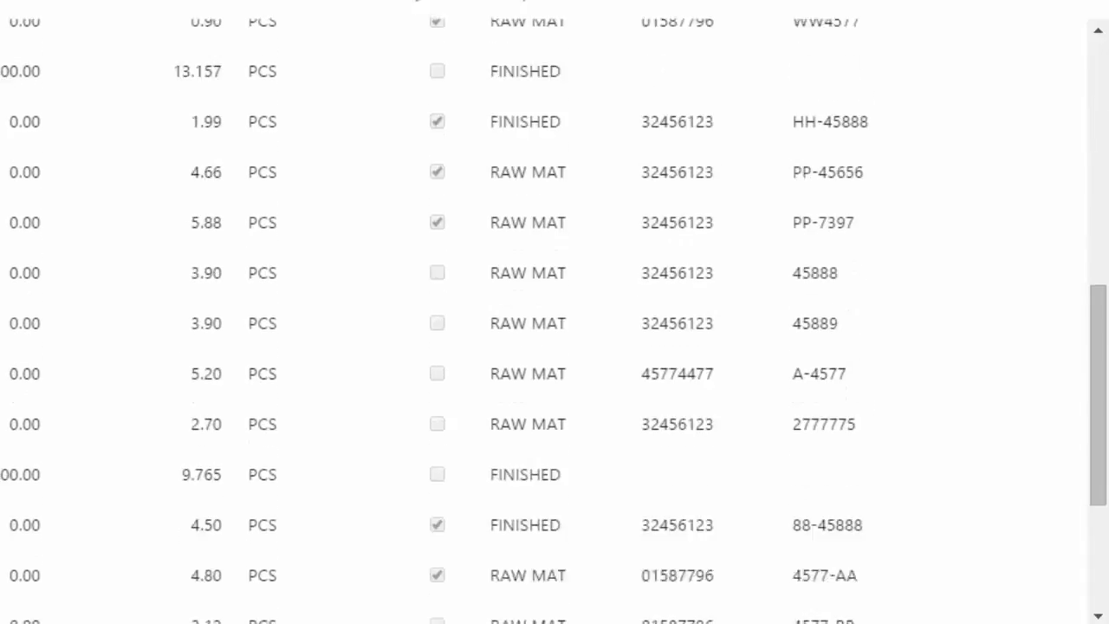
scroll(555, 312, "down", 5)
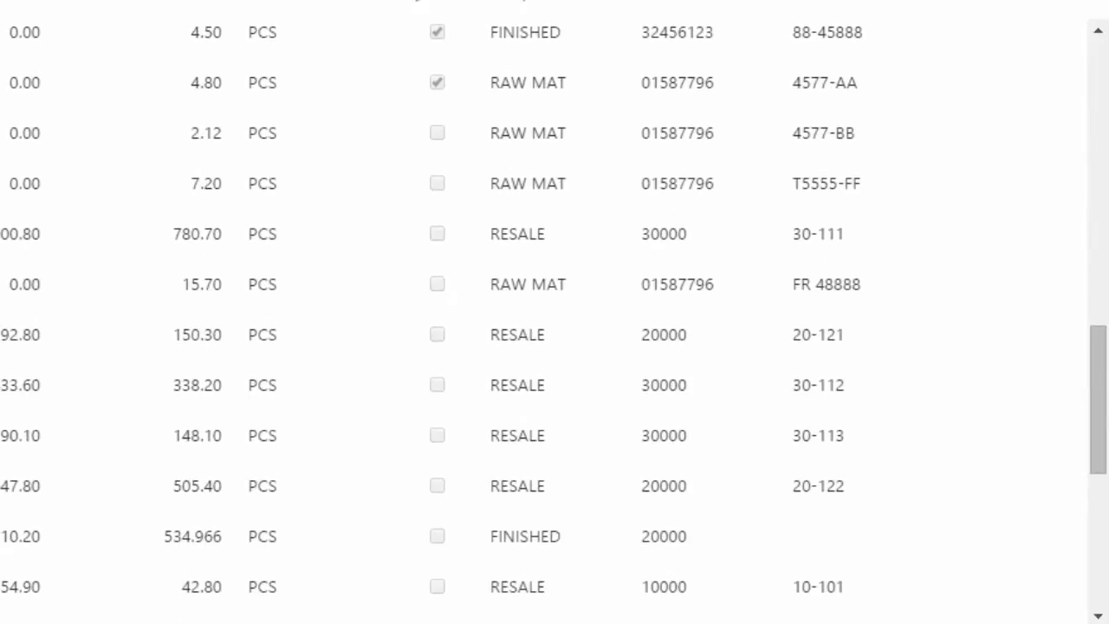
scroll(554, 312, "down", 6)
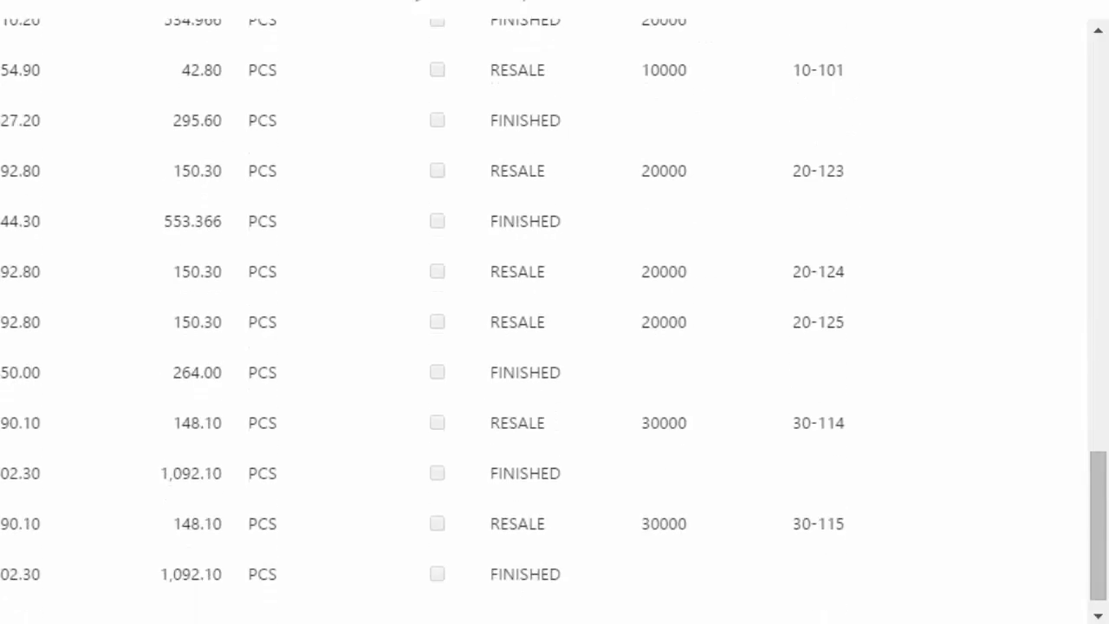
scroll(554, 312, "up", 19)
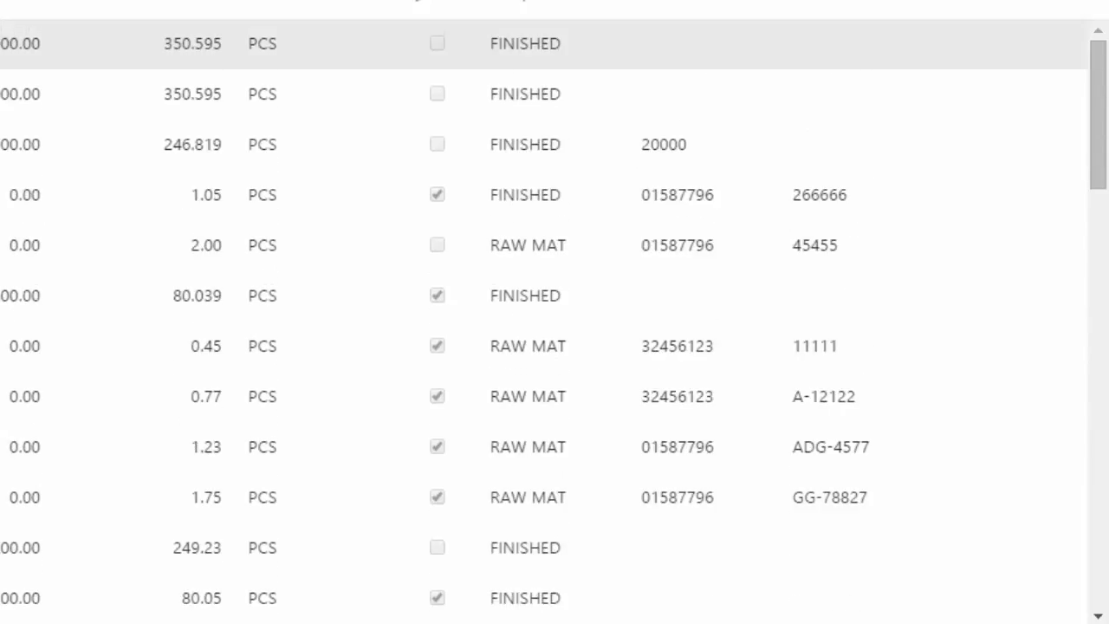
scroll(555, 312, "down", 6)
scroll(555, 312, "down", 10)
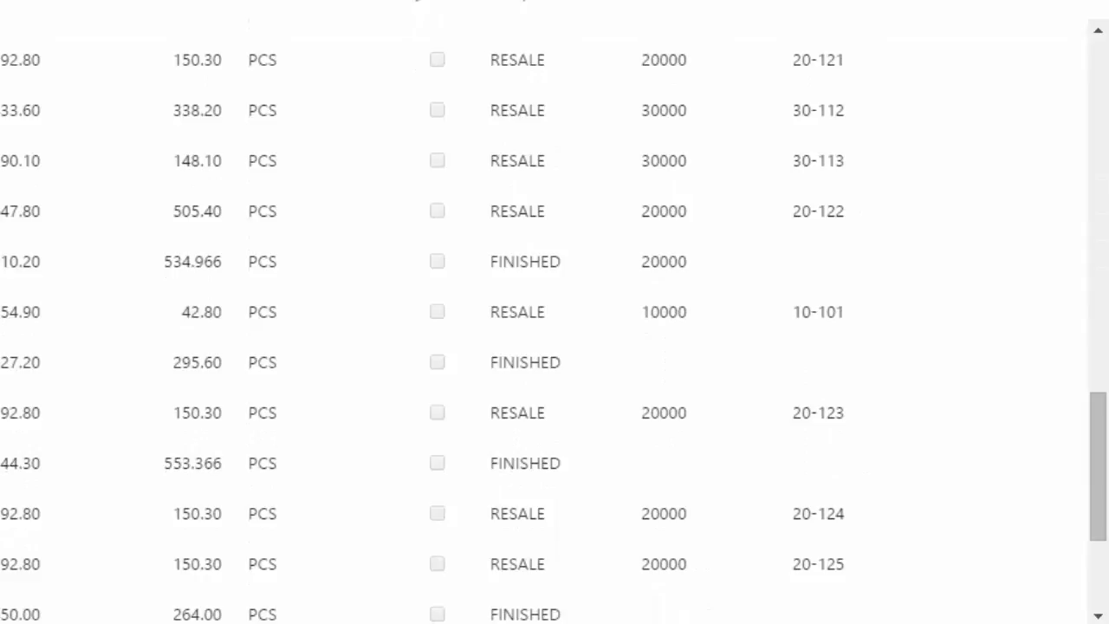
scroll(555, 312, "up", 20)
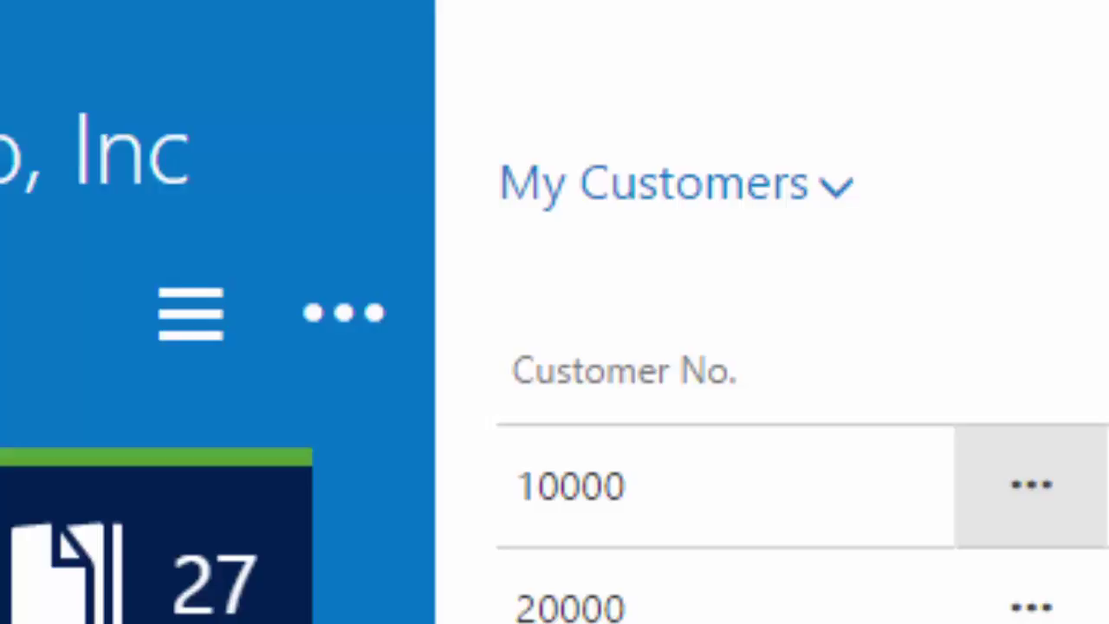
Review the lists available from the home page, including the Items sublists and the production and sales documents, and close the overview
left_click(345, 312)
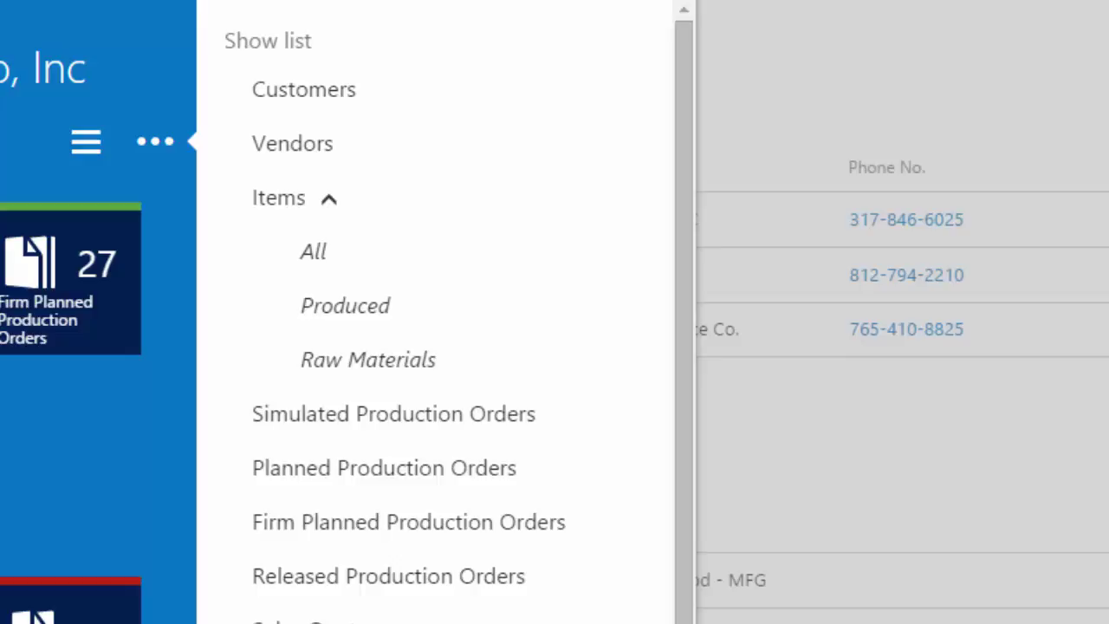
scroll(433, 347, "down", 2)
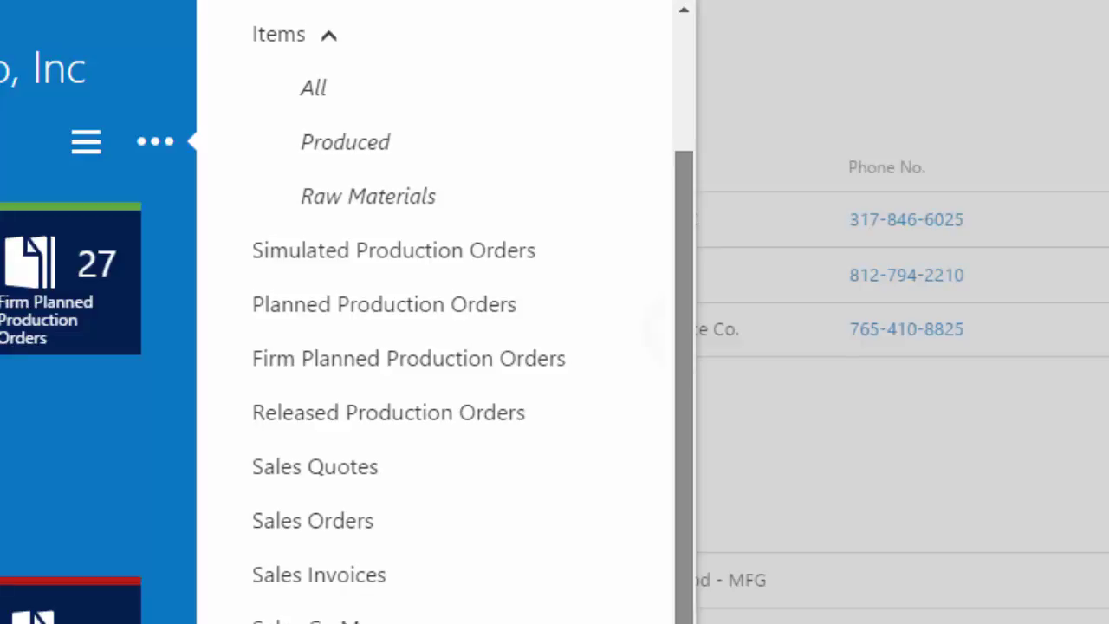
scroll(434, 347, "up", 2)
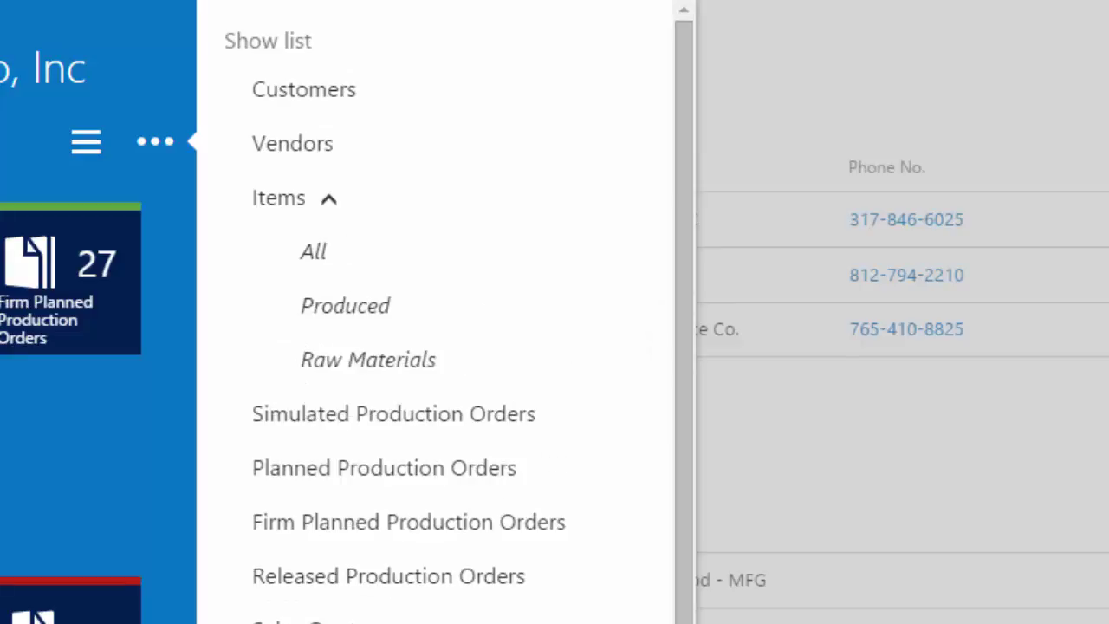
key("Escape")
Open the BOM Master report from the home page's actions and start sending it with its filters left blank
left_click(155, 141)
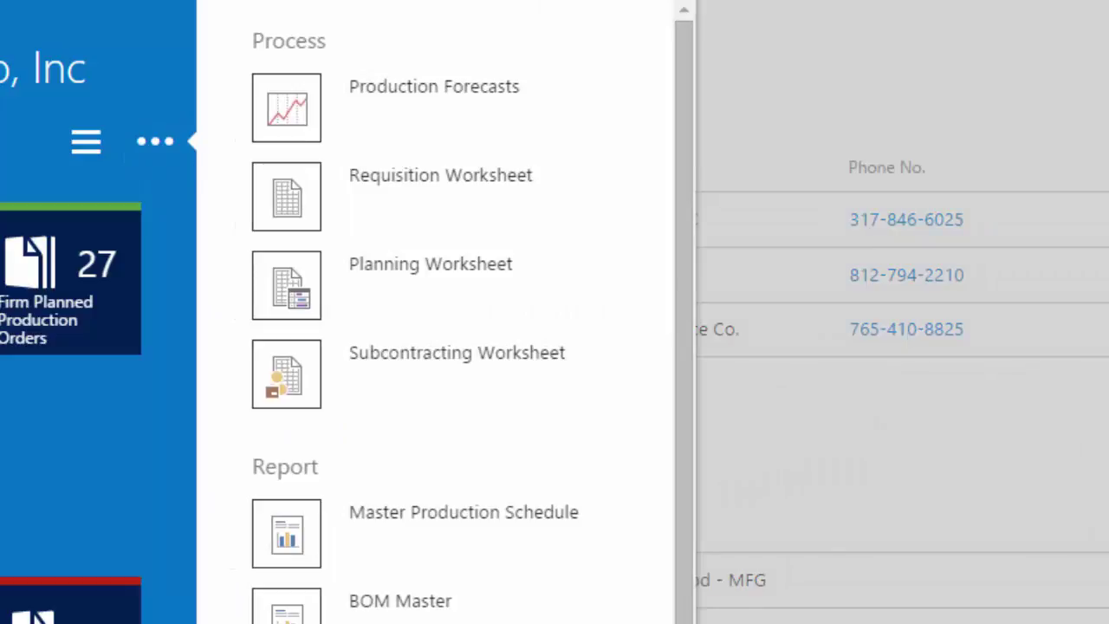
scroll(459, 347, "down", 1)
scroll(459, 346, "up", 1)
left_click(400, 601)
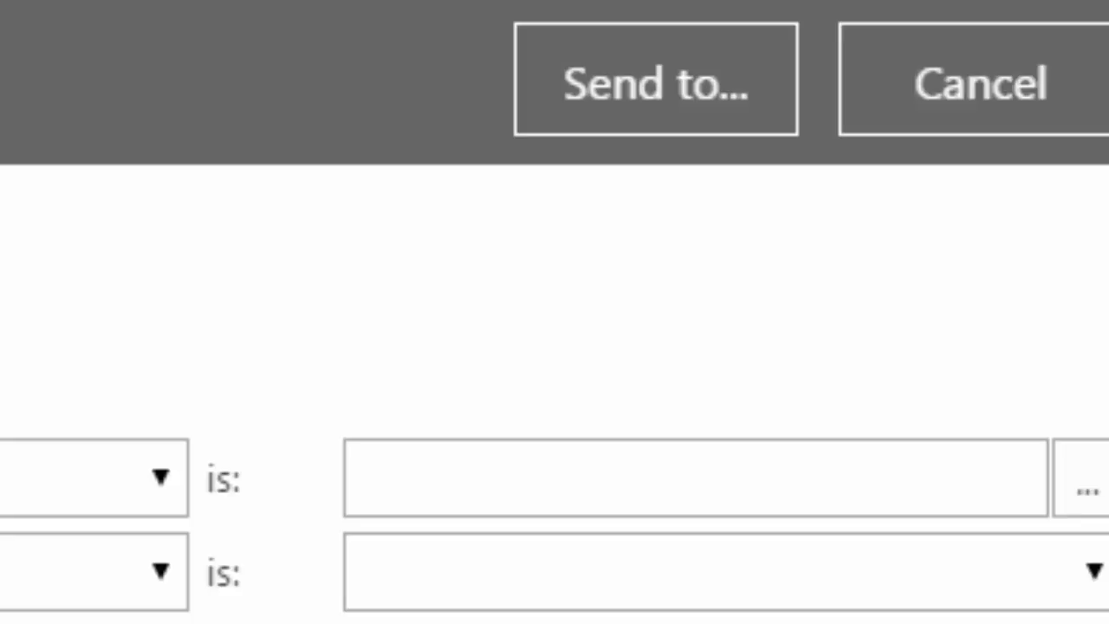
left_click(646, 83)
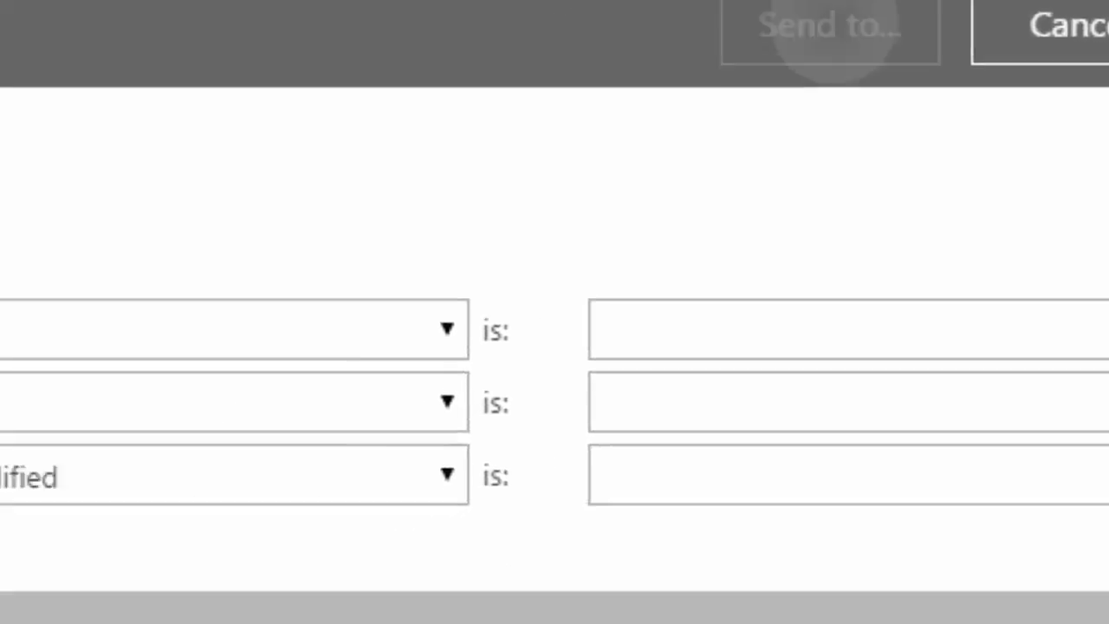